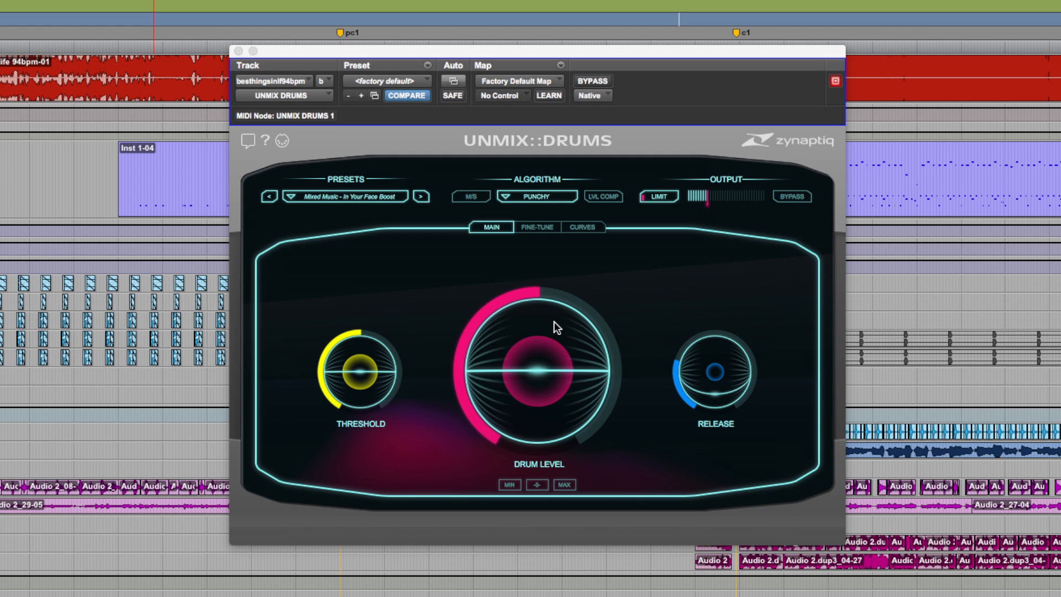
Play the guide track and audition the Drum Level at 1.00 and 0.02, returning it to 0.50.
key("space")
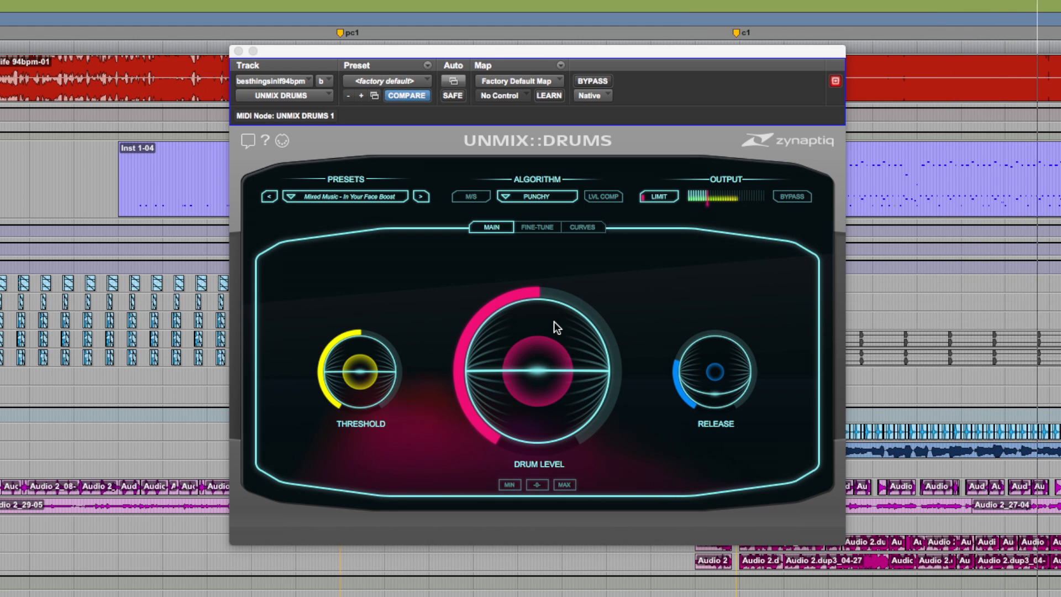
left_click_drag(555, 367, 559, 342)
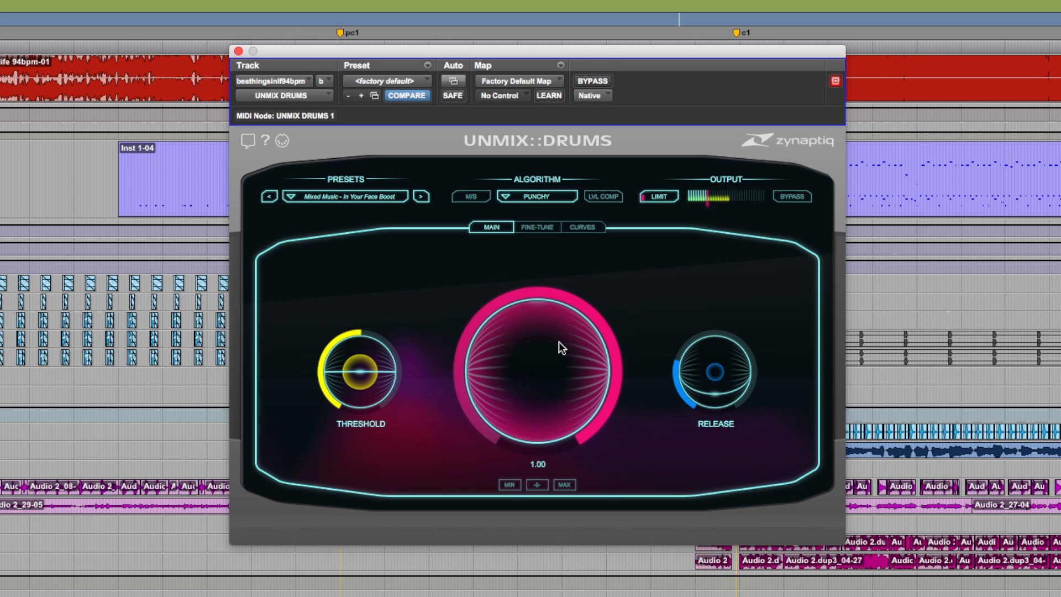
left_click_drag(558, 342, 559, 392)
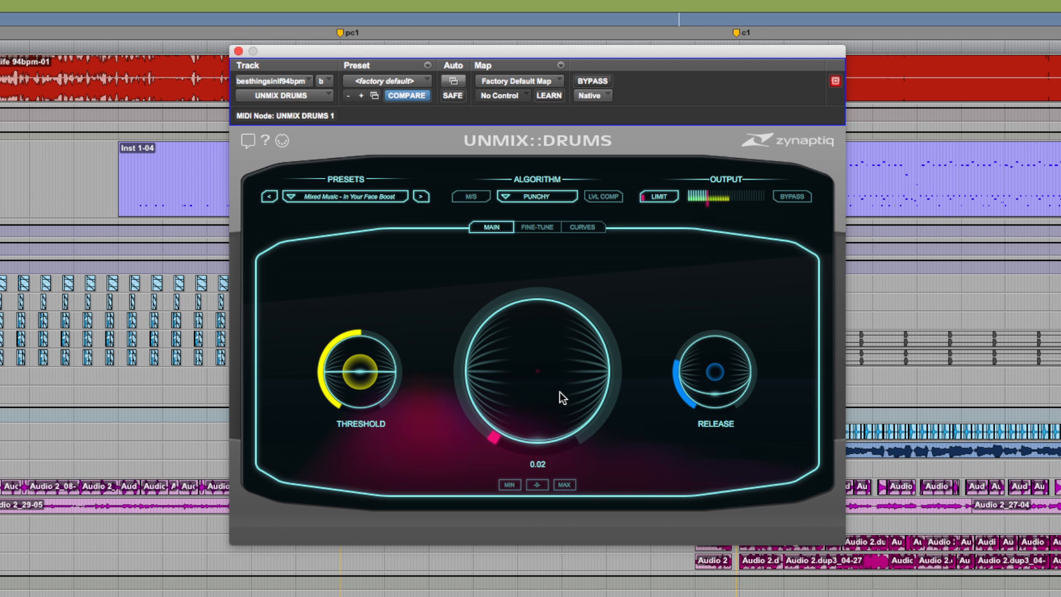
left_click_drag(561, 391, 563, 368)
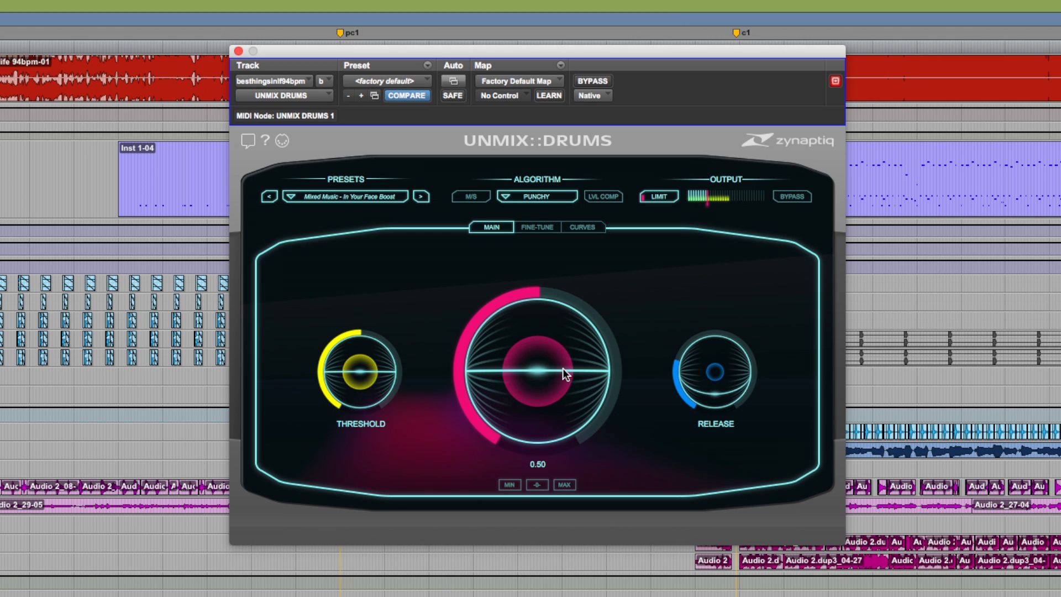
Audition the Drum Level at 1.00 and 0.00, toggling the guide track's solo to compare it with the rerecorded production.
left_click_drag(565, 367, 573, 343)
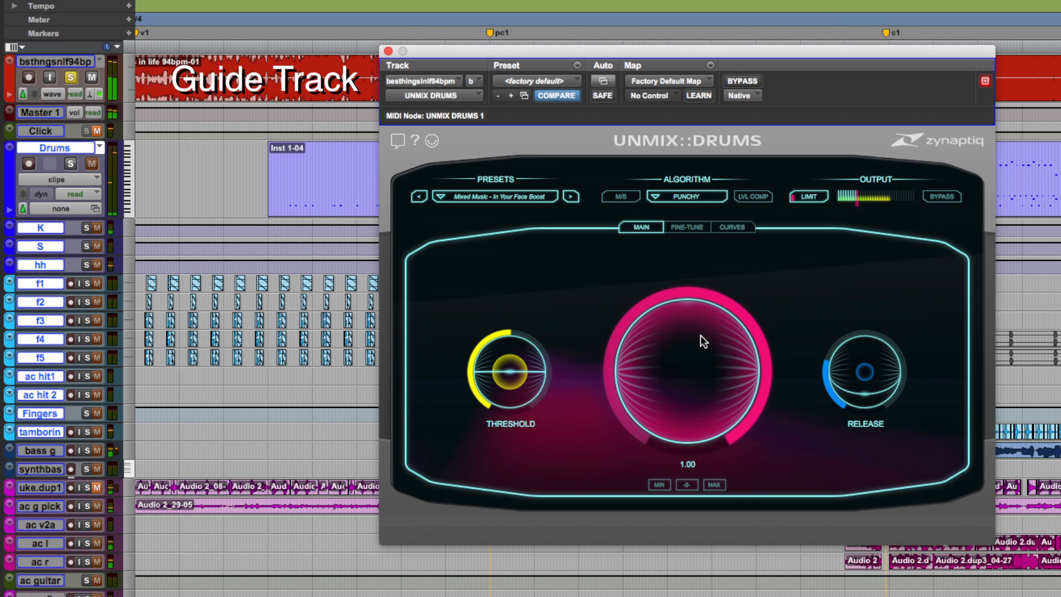
left_click_drag(702, 335, 701, 378)
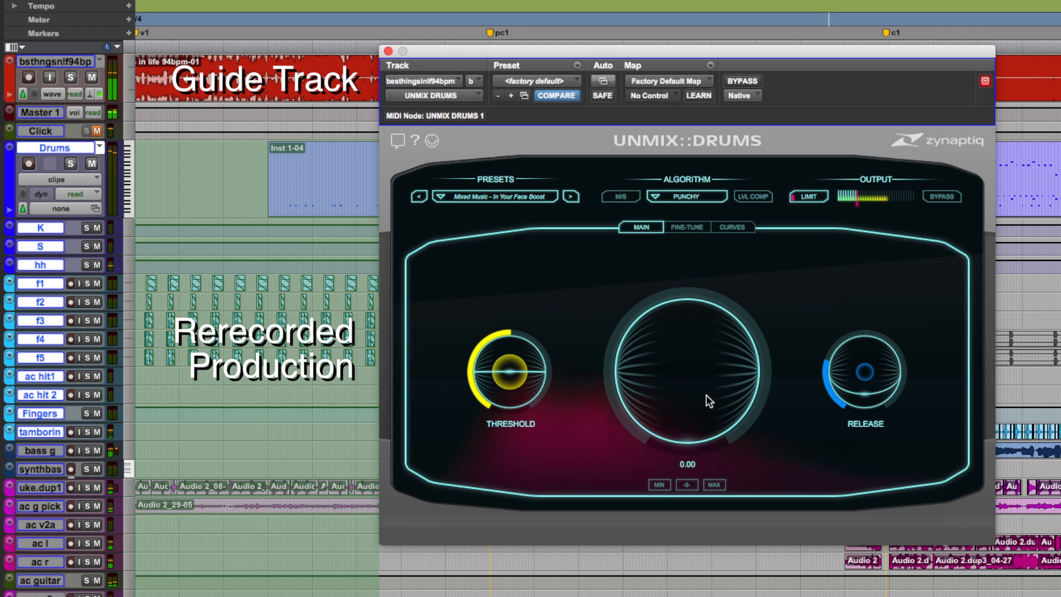
key("shift+s")
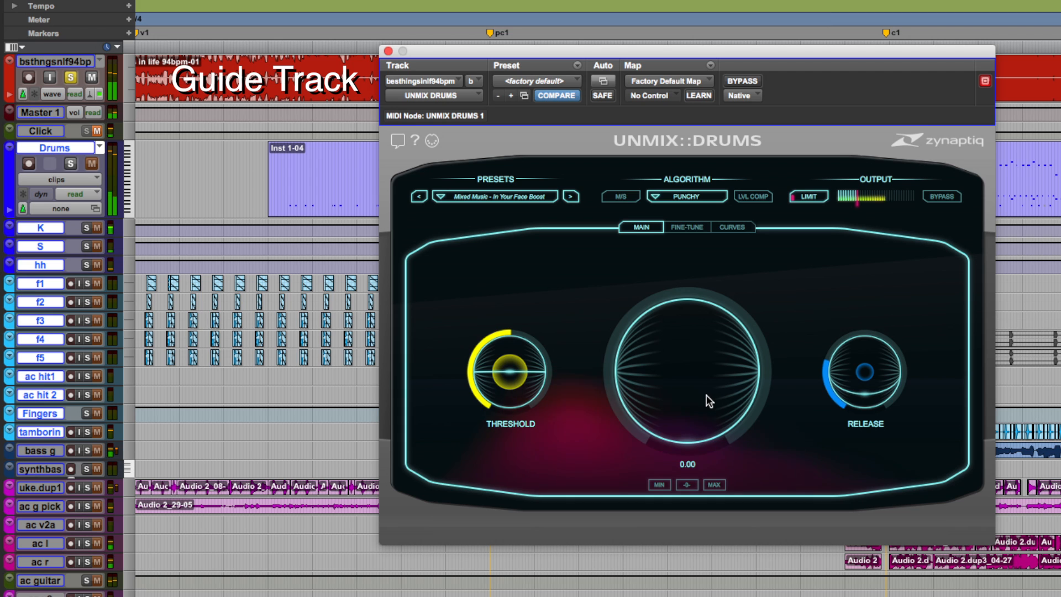
key("shift+s")
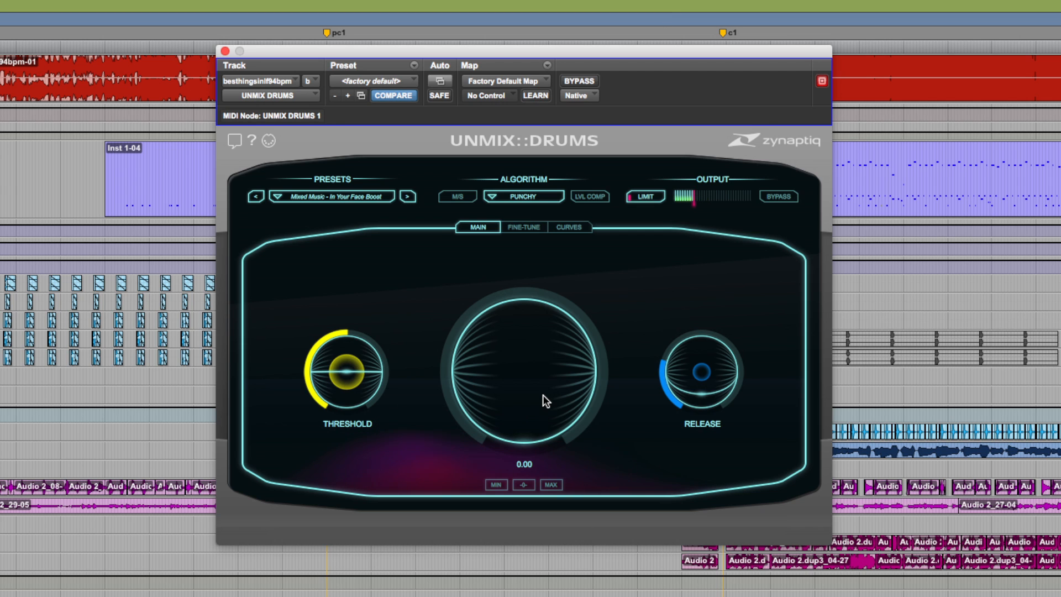
Return the Drum Level to its centre setting, restart playback and raise the Drum Level to 1.00.
left_click_drag(543, 394, 549, 369)
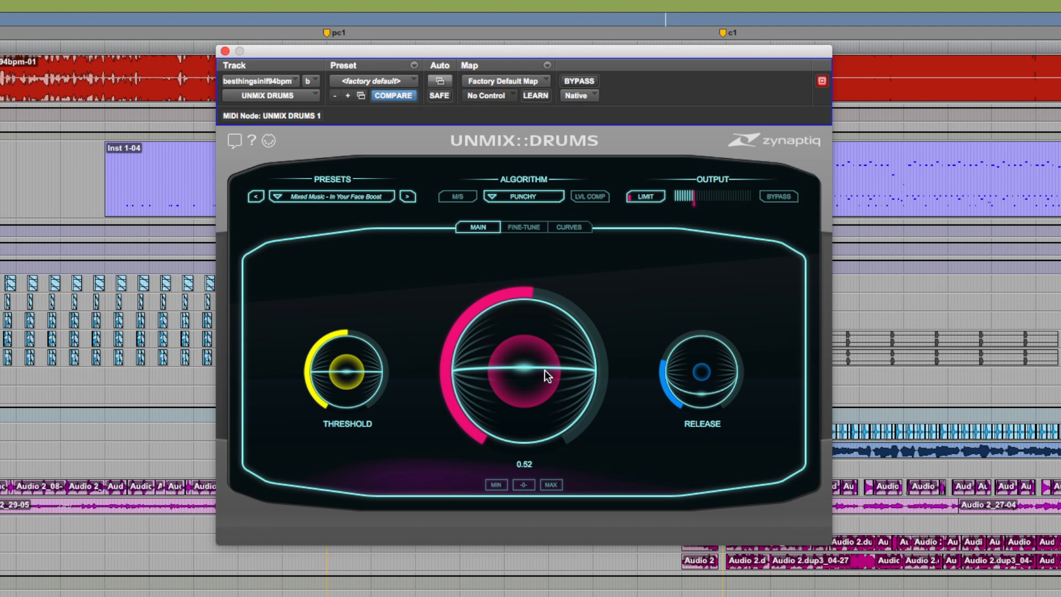
mouse_move(545, 369)
left_mouse_down()
mouse_move(545, 381)
mouse_move(547, 370)
left_mouse_up()
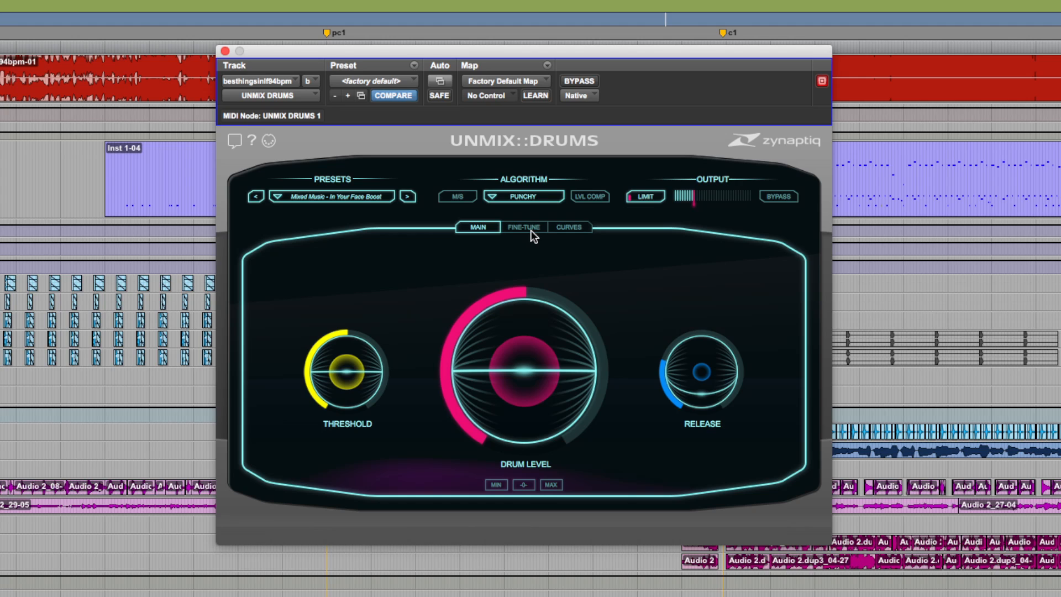
key("space")
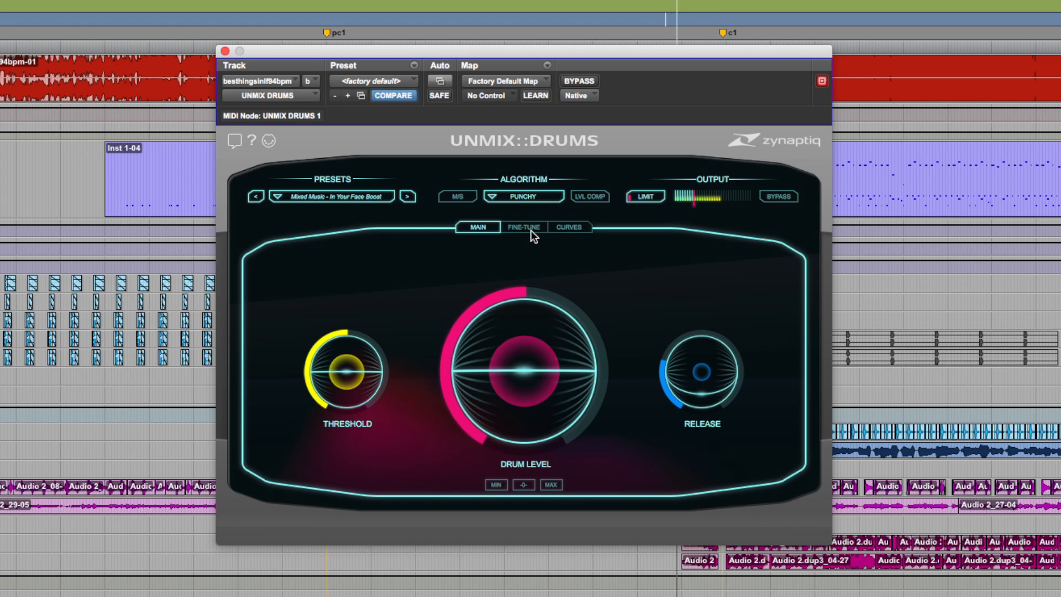
left_click_drag(550, 343, 558, 321)
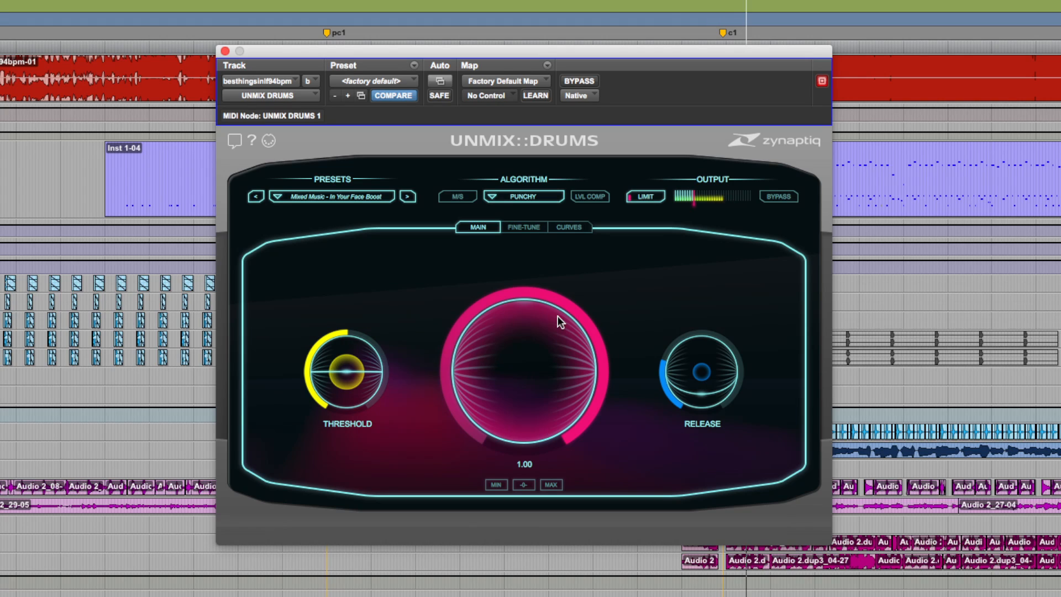
In the fine-tune settings, set the Attack to 0.43 and raise the Release well above its midpoint.
left_click(528, 228)
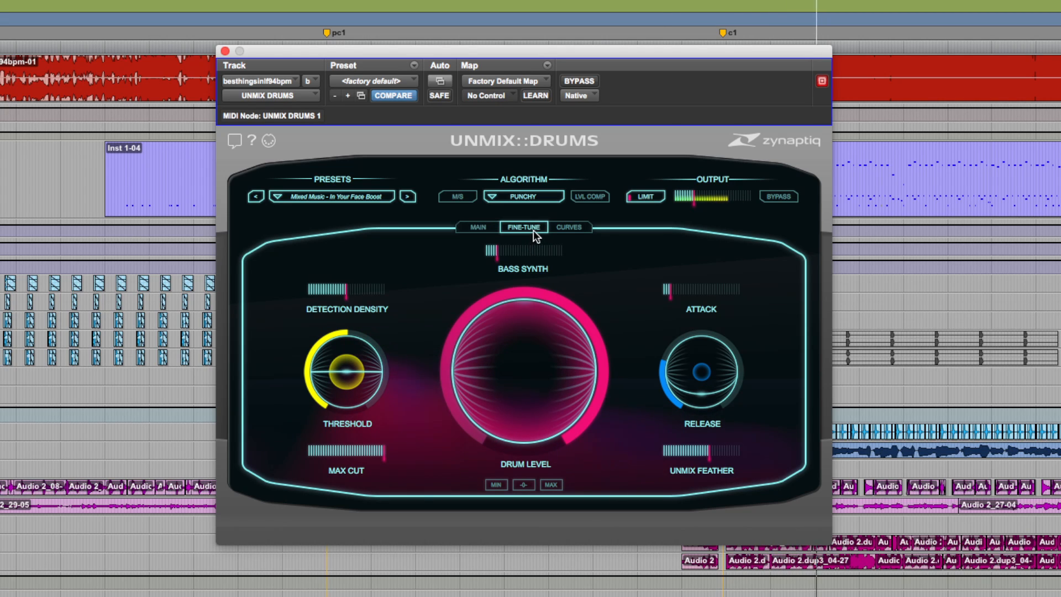
mouse_move(673, 298)
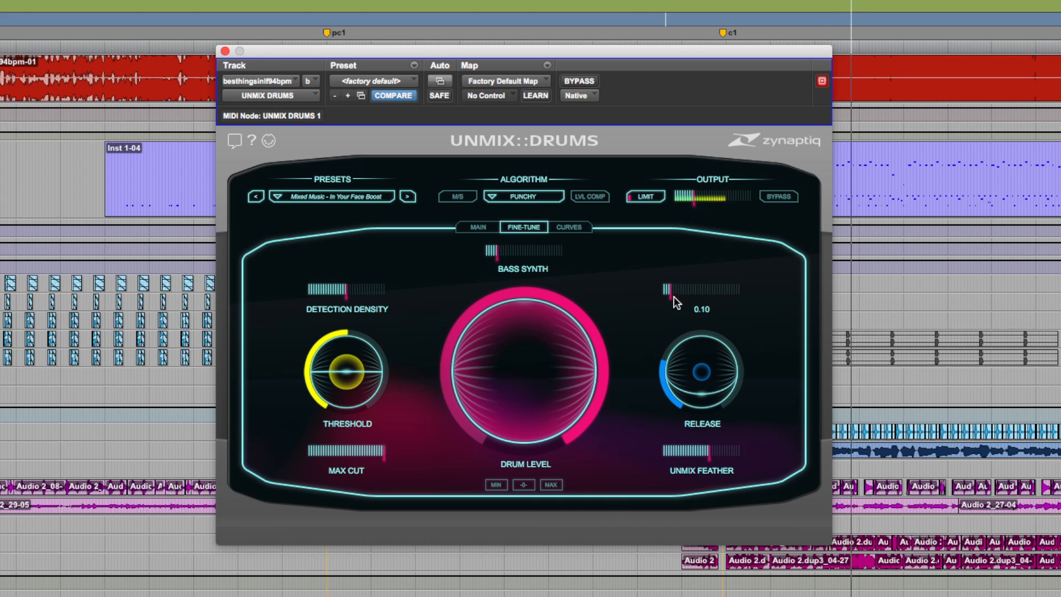
left_click_drag(673, 298, 689, 297)
mouse_move(714, 387)
left_mouse_down()
mouse_move(716, 358)
mouse_move(715, 367)
left_mouse_up()
mouse_move(687, 289)
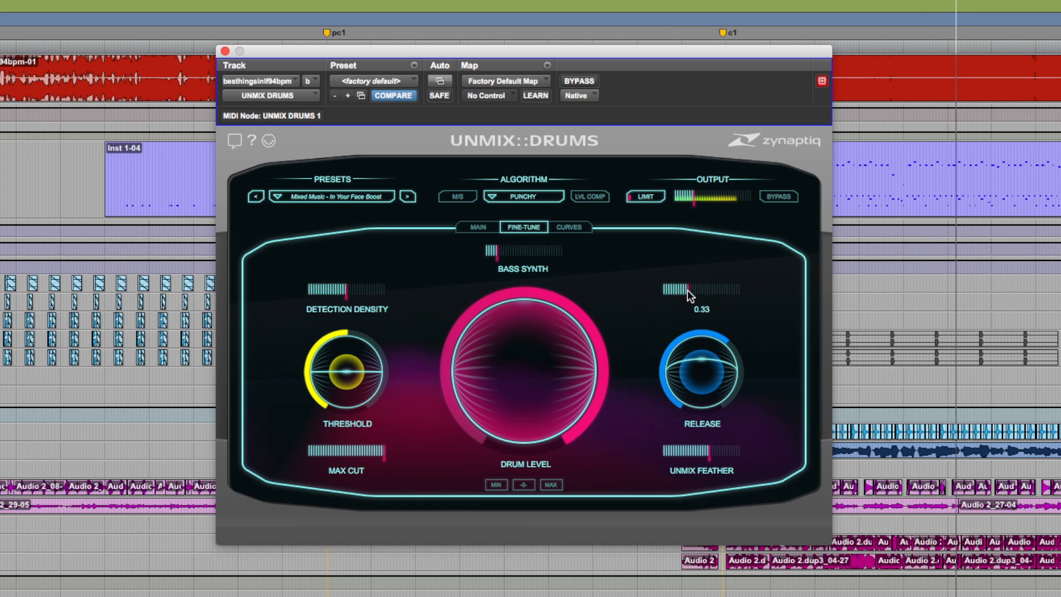
left_click_drag(687, 289, 695, 292)
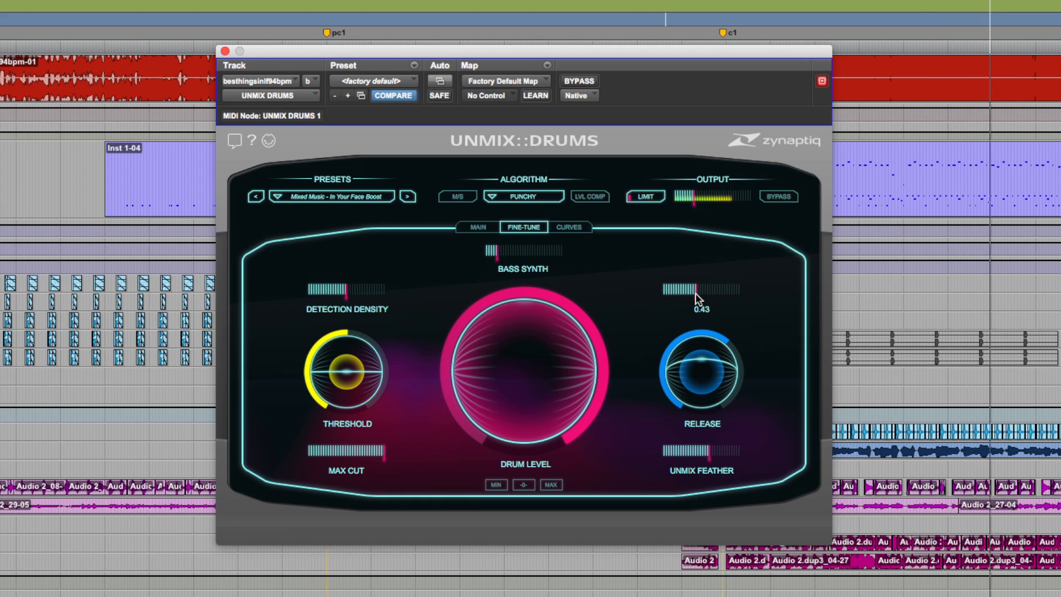
Lower the detection Threshold and set the Drum Level to 0.70.
left_click_drag(358, 379, 371, 386)
mouse_move(548, 337)
left_mouse_down()
mouse_move(541, 374)
mouse_move(543, 342)
left_mouse_up()
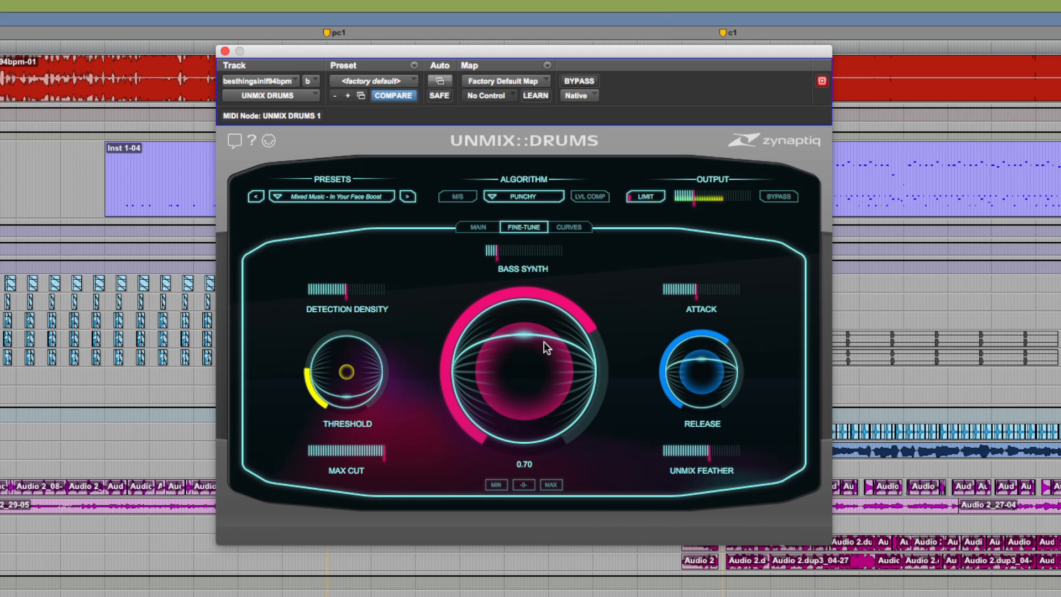
Add a node at about 135 Hz on the Release curve and pull it down to about -0.25.
left_click(576, 228)
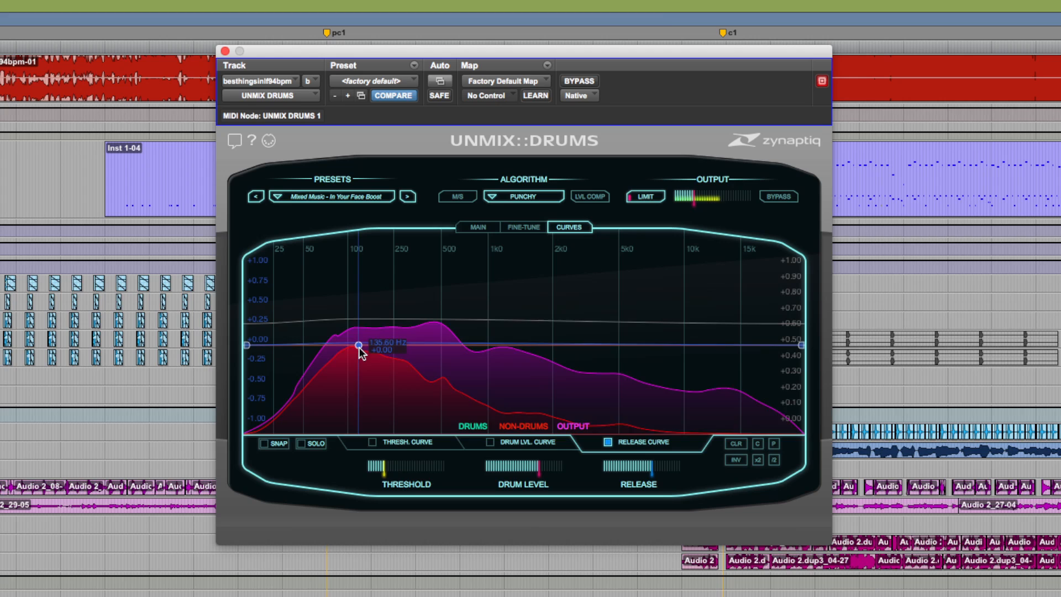
left_click_drag(361, 345, 363, 367)
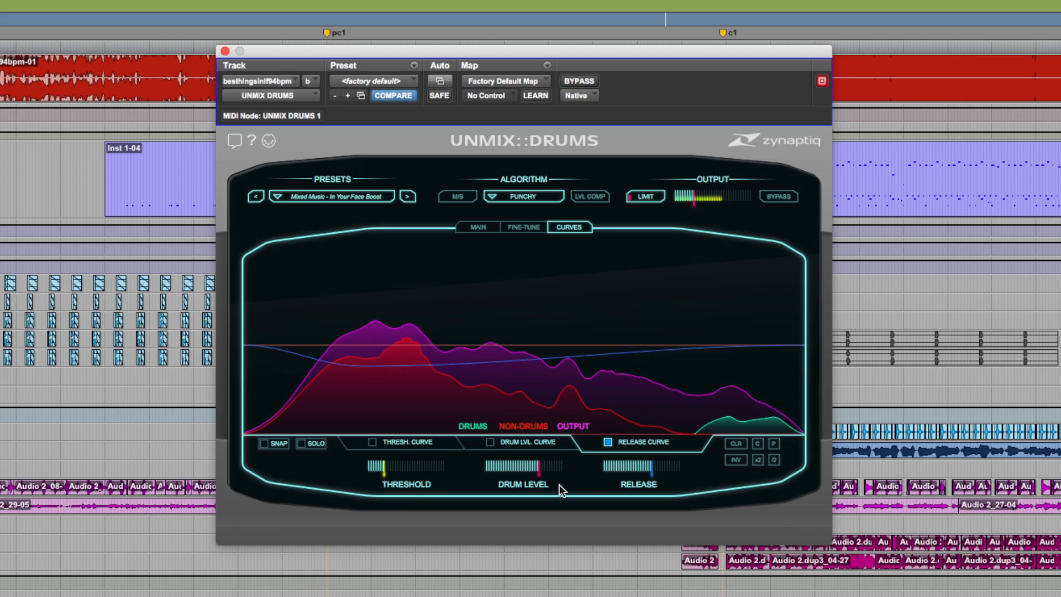
left_click(479, 228)
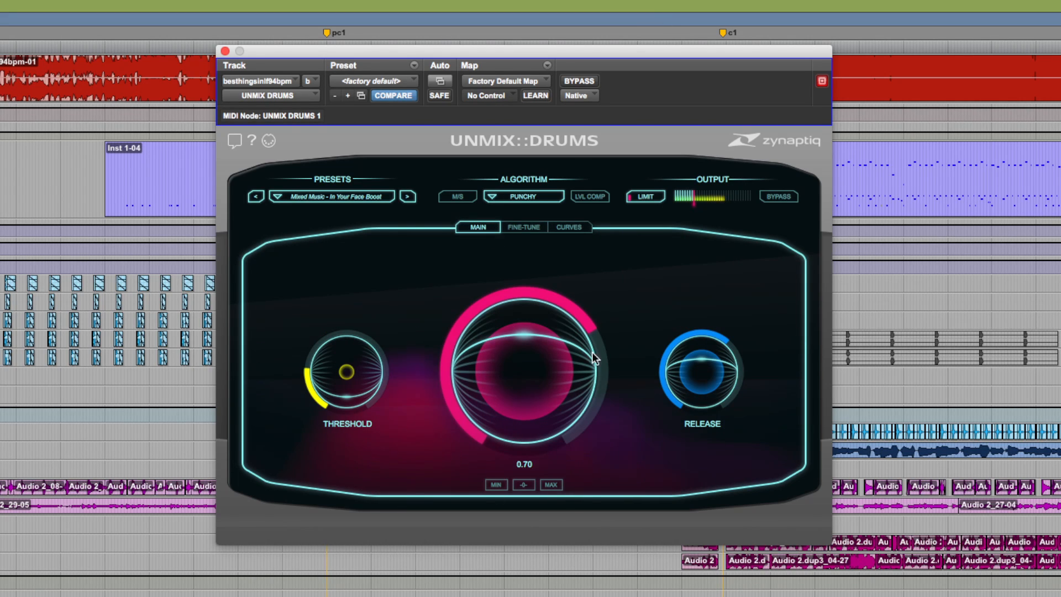
left_click(570, 226)
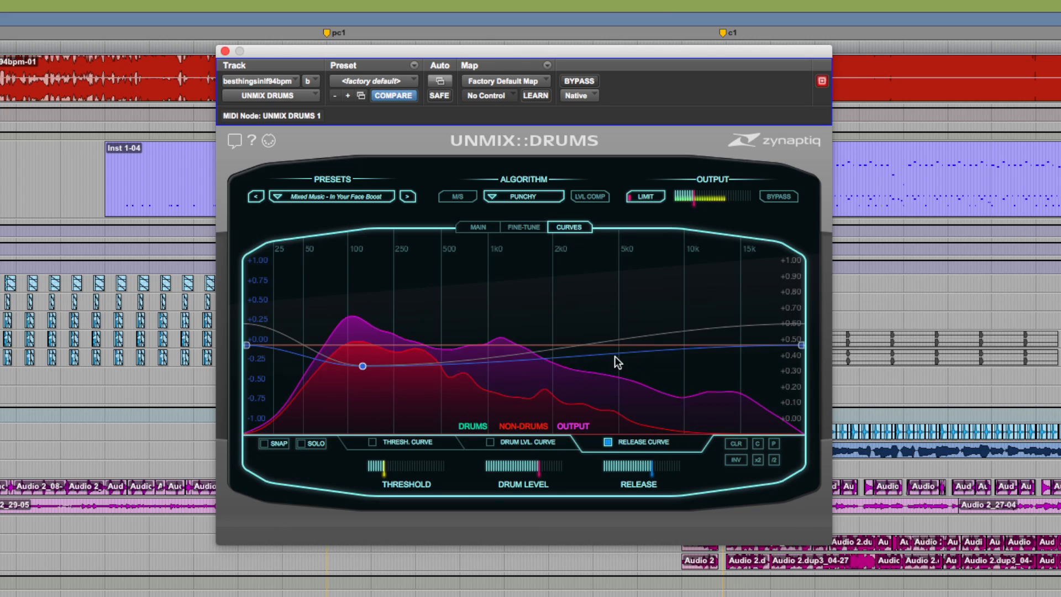
Audition the Drum Level at 0.07 while watching the curves display, and bring it back up past the middle.
left_click_drag(535, 469, 490, 469)
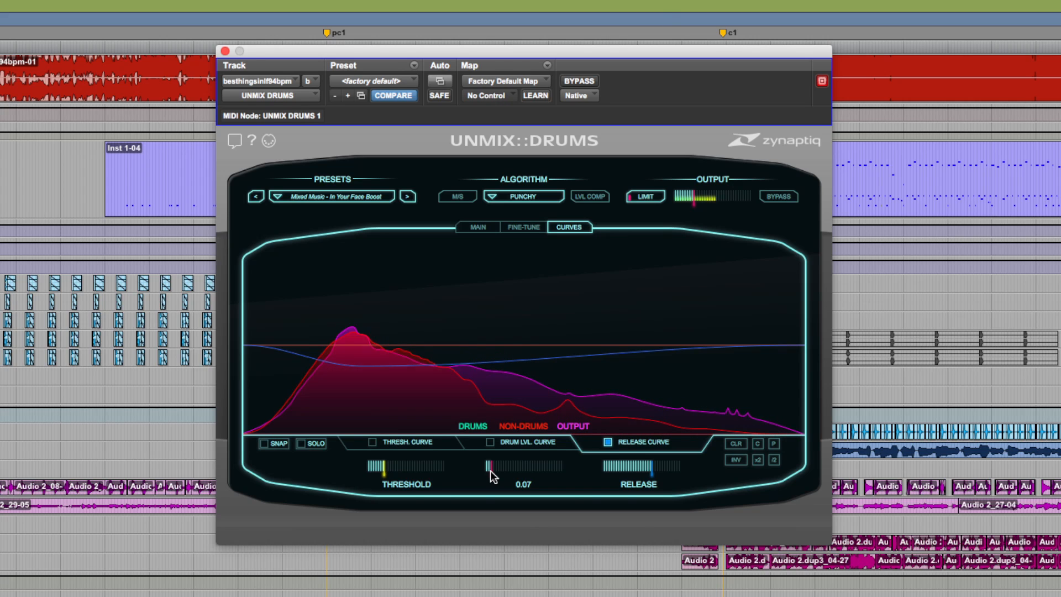
left_click_drag(489, 470, 527, 476)
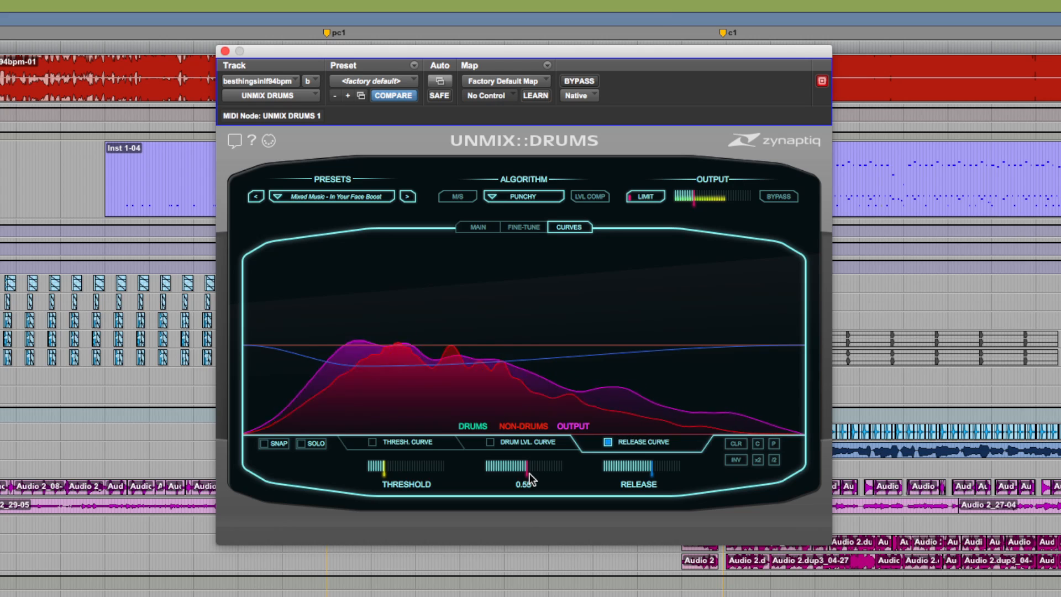
left_click_drag(530, 473, 540, 468)
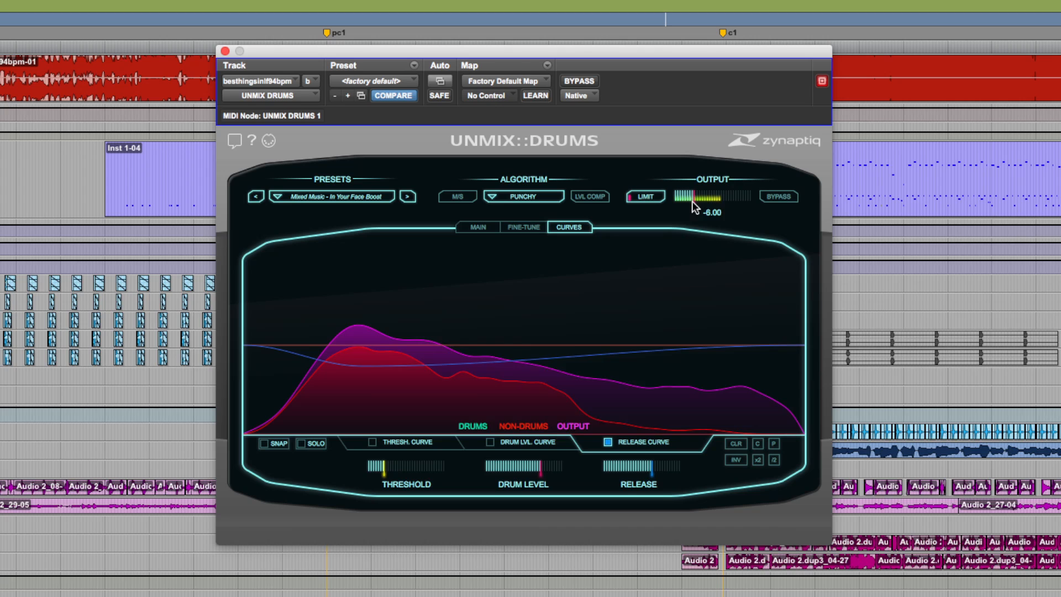
Raise the Drum Level to its maximum and increase the output level slightly.
mouse_move(549, 470)
left_click_drag(546, 467, 567, 467)
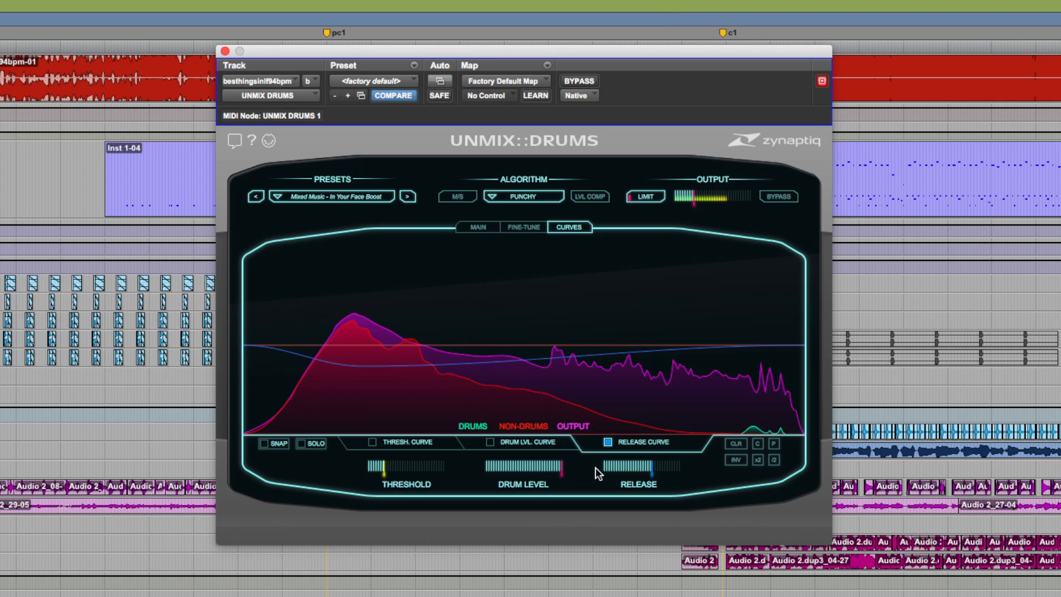
mouse_move(698, 203)
left_click_drag(692, 197, 696, 198)
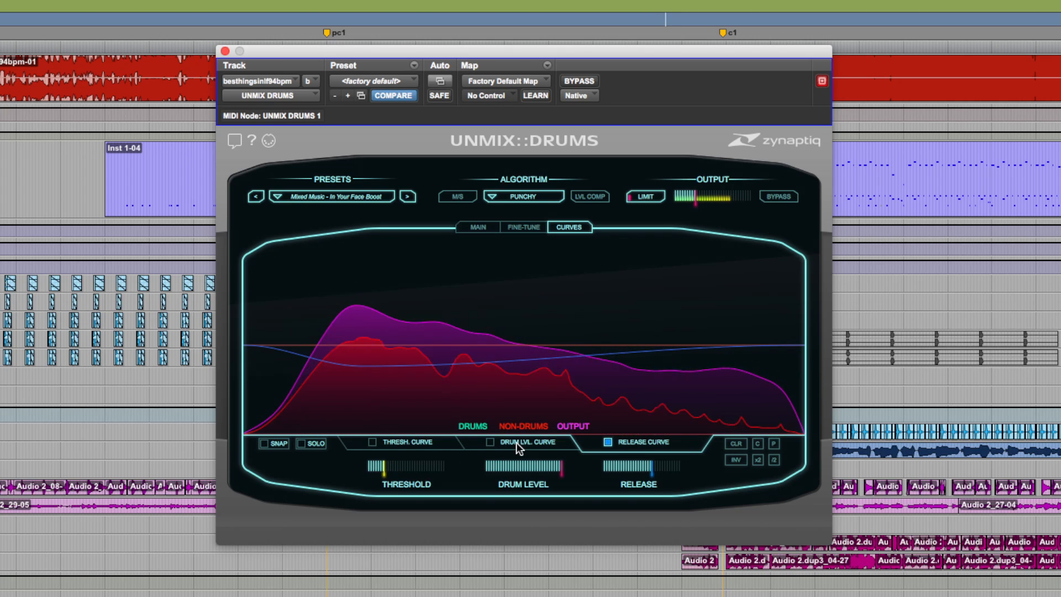
Load the factory preset Attenuation - Aggressive Cut.
mouse_move(427, 283)
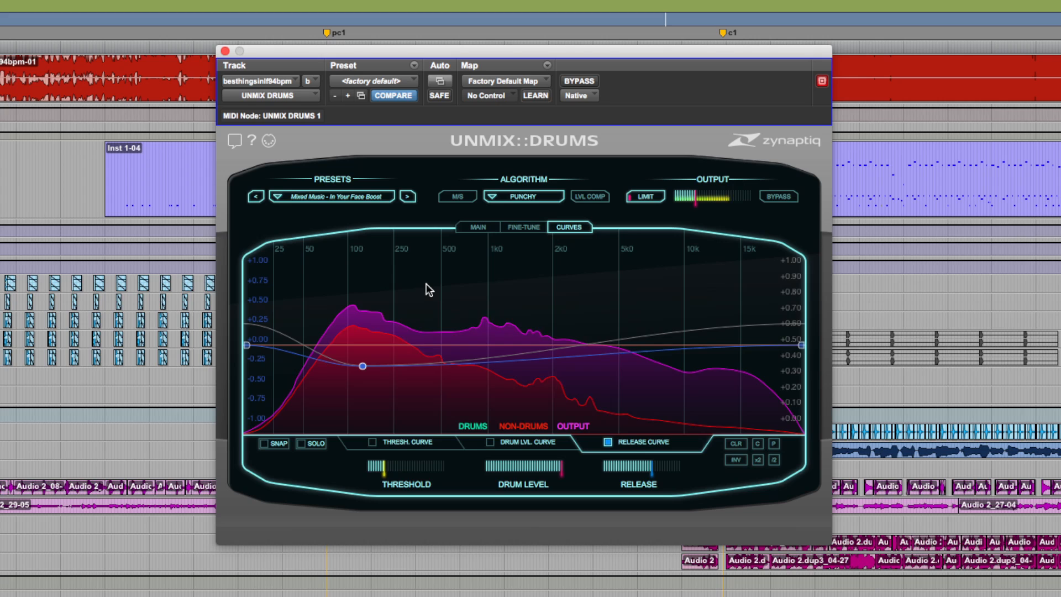
left_click(338, 197)
mouse_move(383, 199)
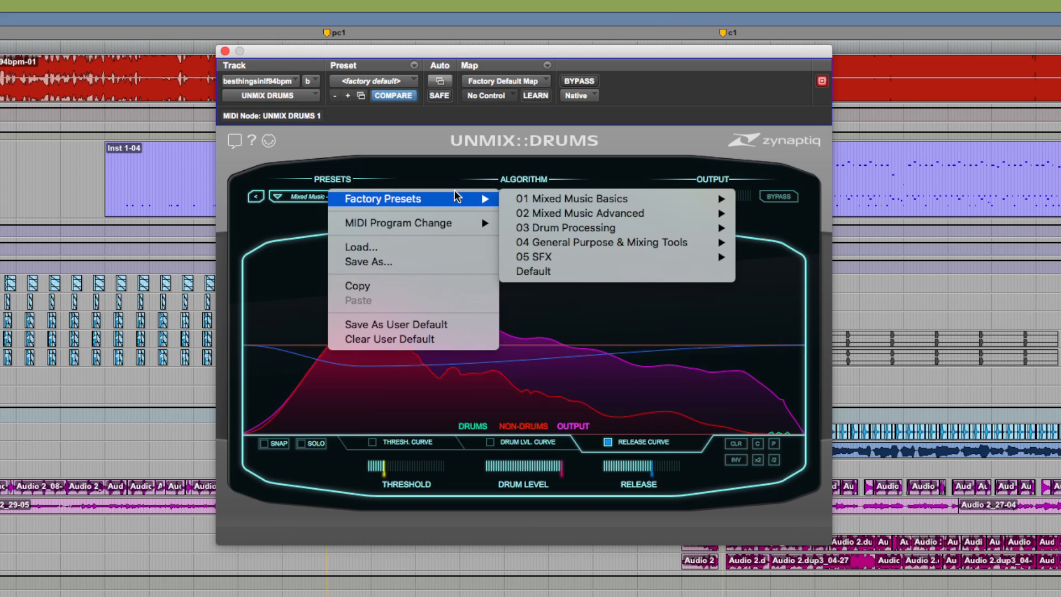
mouse_move(593, 197)
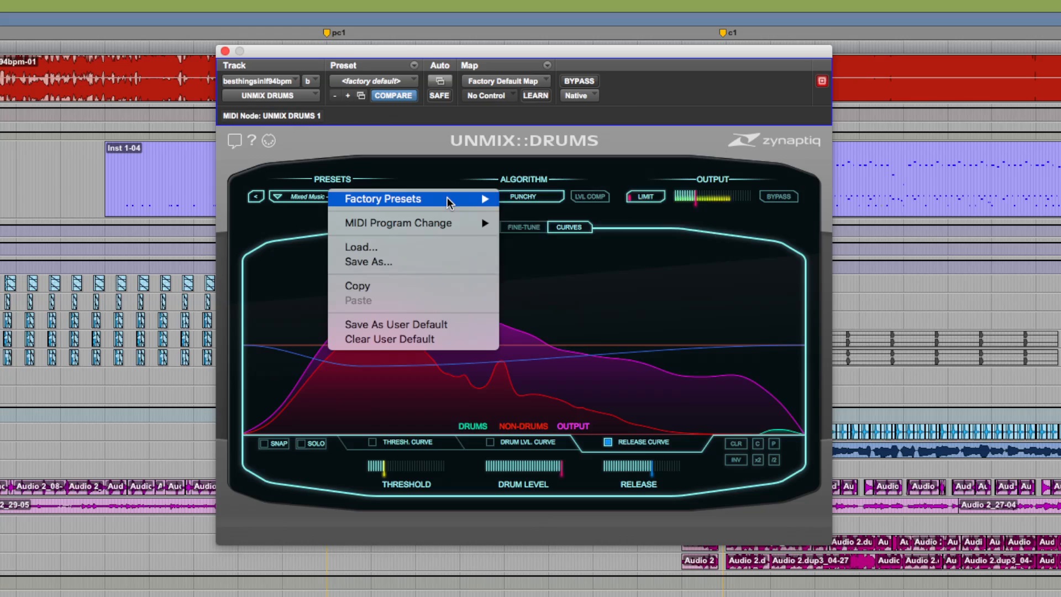
left_click(815, 198)
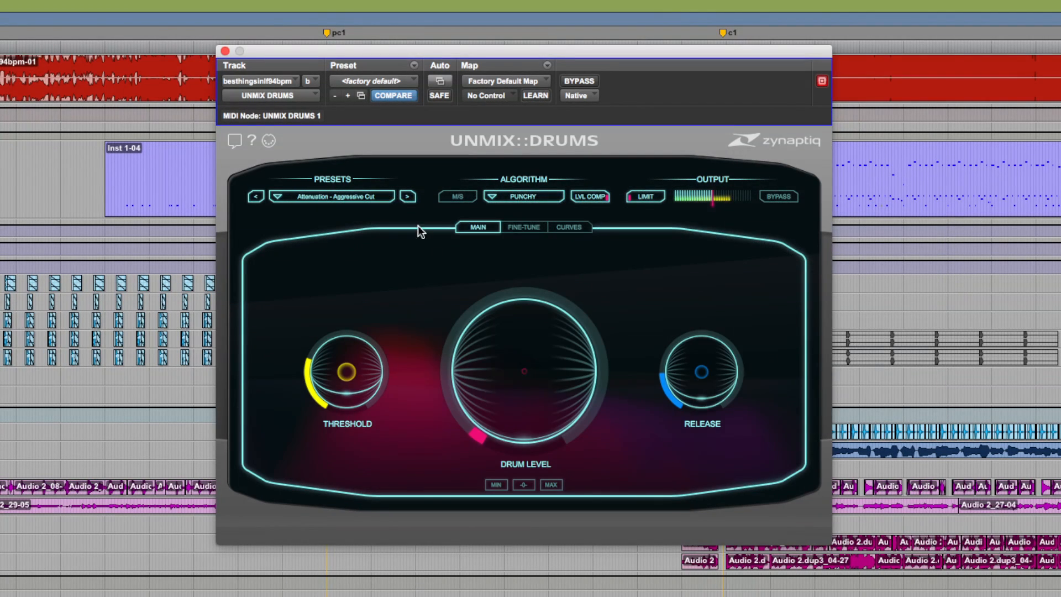
Switch to the Attenuation - Gentle Cut preset and raise the Drum Level.
left_click(409, 198)
left_click_drag(503, 380, 511, 353)
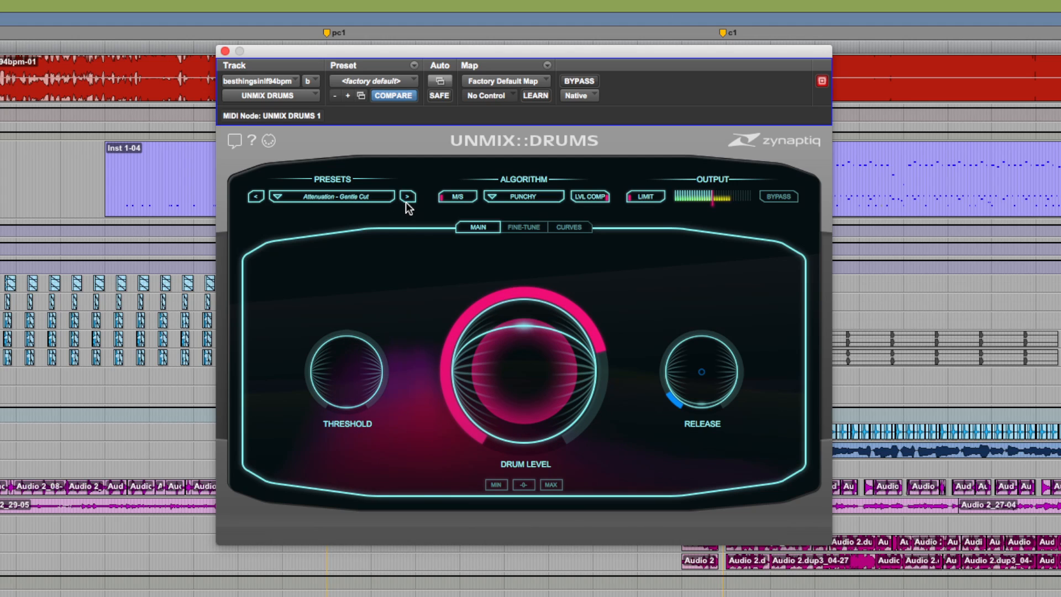